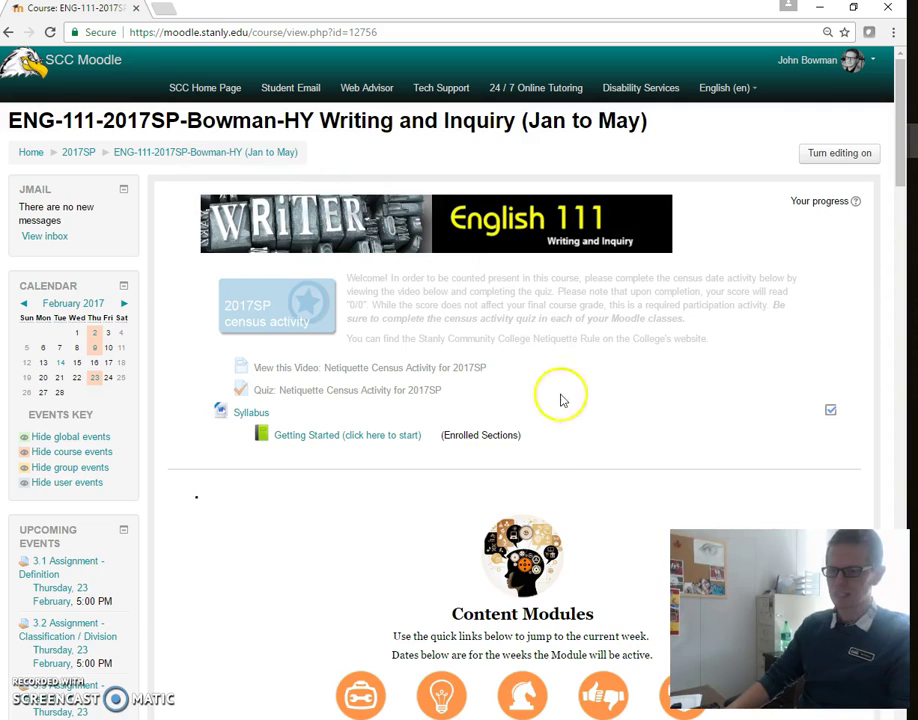
Step: Launch 24/7 Online Tutoring from the Moodle navbar, pass the system check, and choose Submit My Writing
{"action": "scroll", "coordinate": [561, 400], "scroll_direction": "down", "scroll_amount": 4}
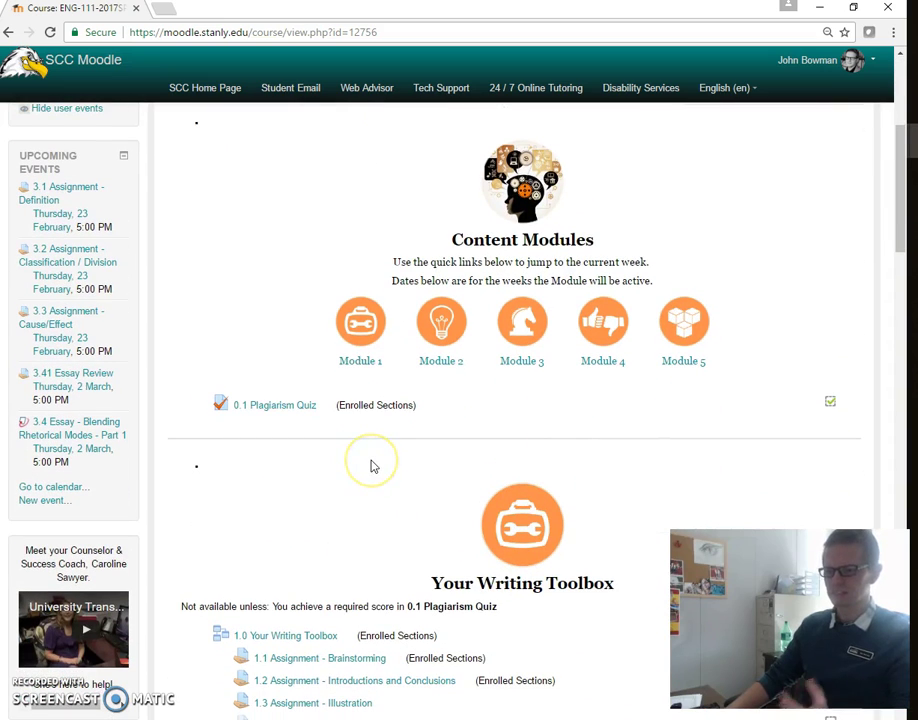
{"action": "left_click", "coordinate": [392, 457]}
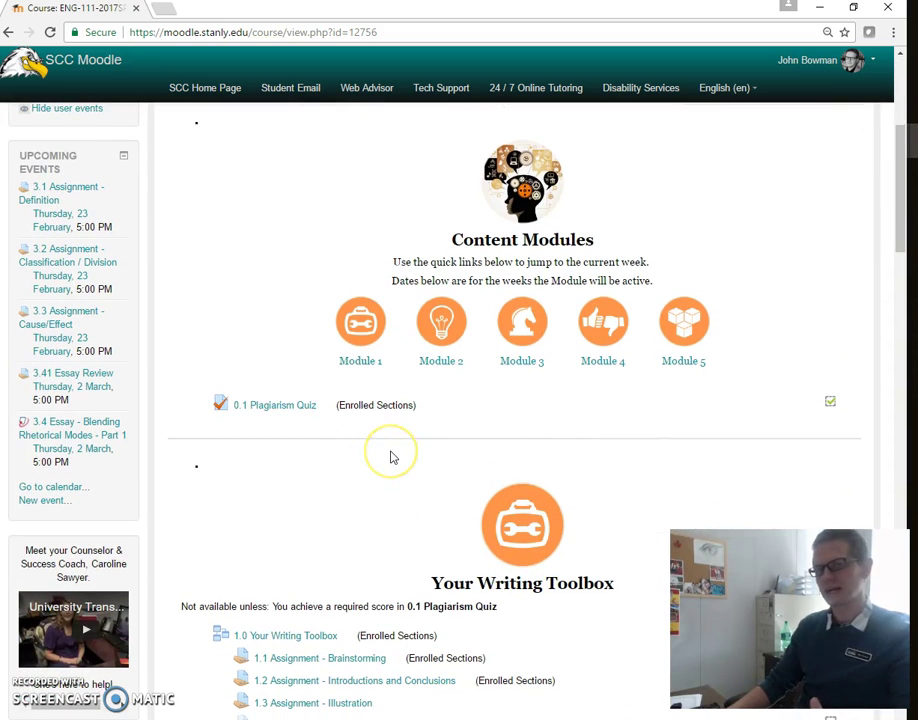
{"action": "scroll", "coordinate": [396, 453], "scroll_direction": "down", "scroll_amount": 5}
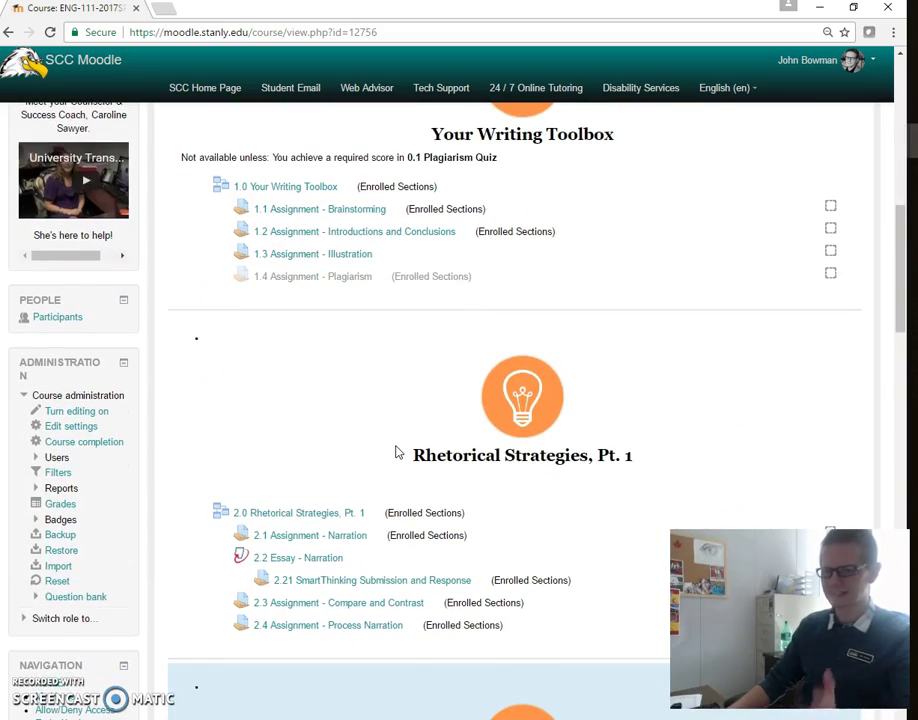
{"action": "scroll", "coordinate": [396, 453], "scroll_direction": "up", "scroll_amount": 5}
{"action": "scroll", "coordinate": [396, 453], "scroll_direction": "up", "scroll_amount": 3}
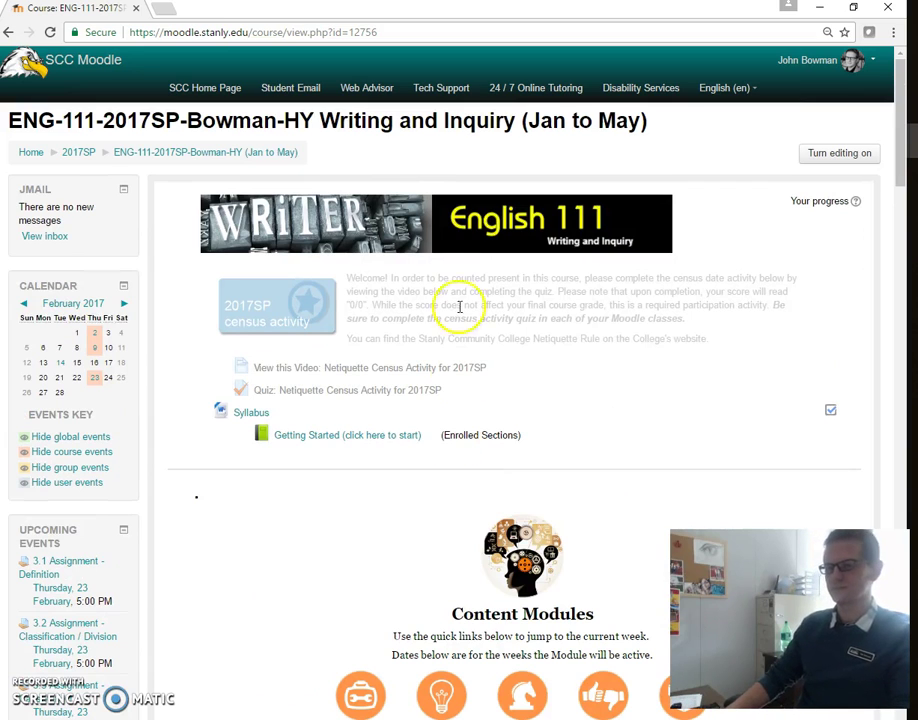
{"action": "left_click", "coordinate": [515, 90]}
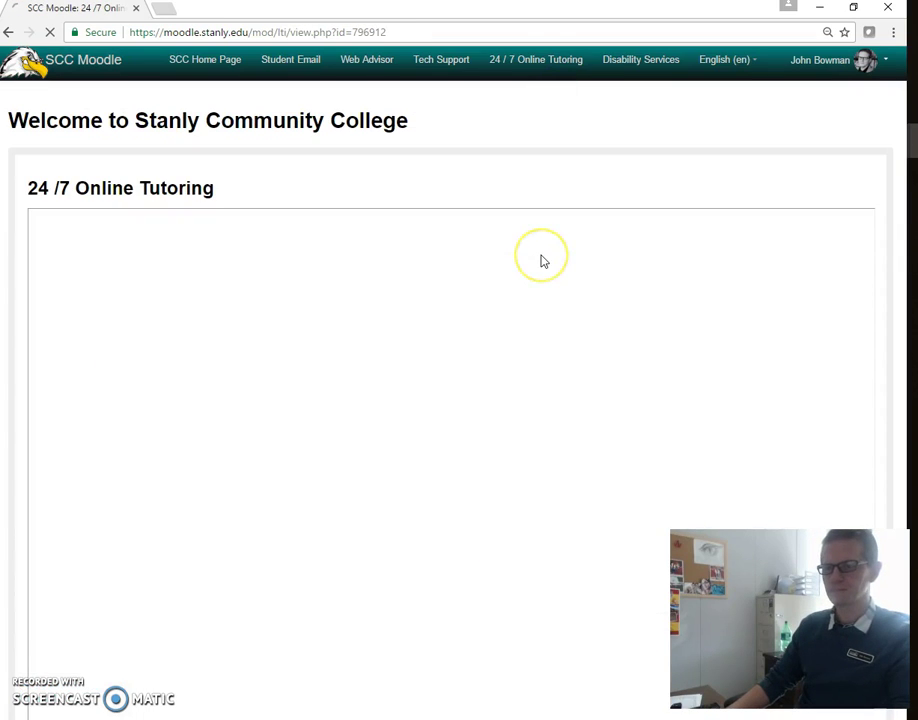
{"action": "left_click", "coordinate": [555, 260]}
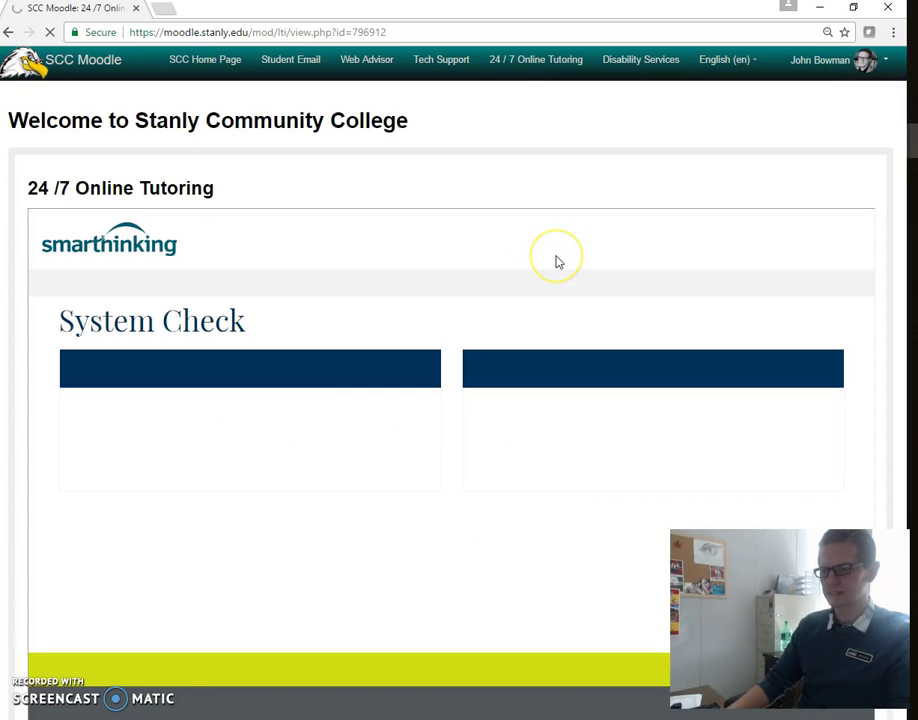
{"action": "left_click", "coordinate": [494, 372]}
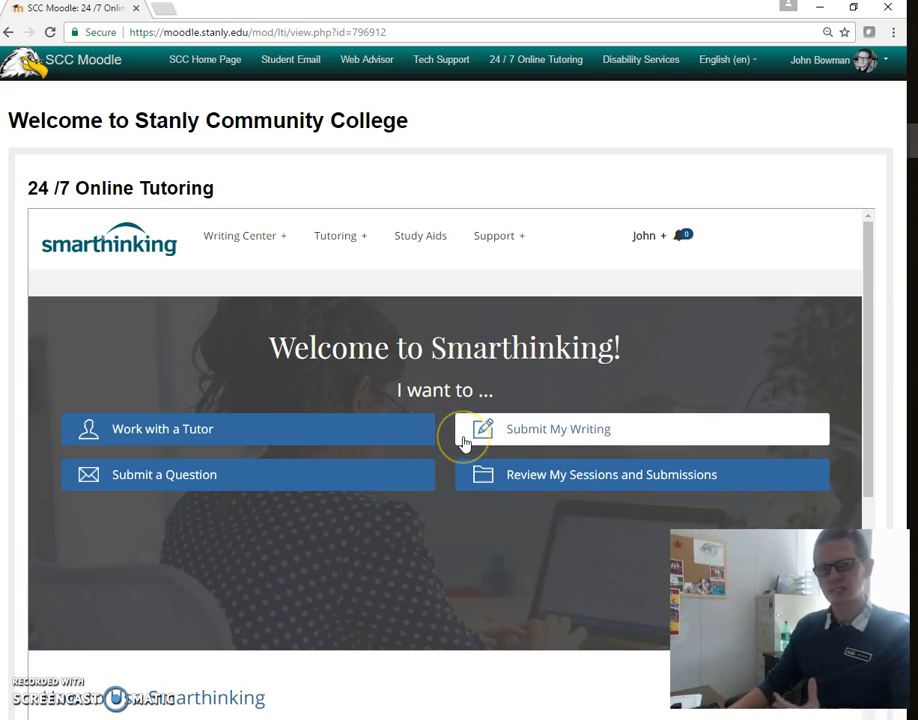
{"action": "left_click", "coordinate": [534, 437]}
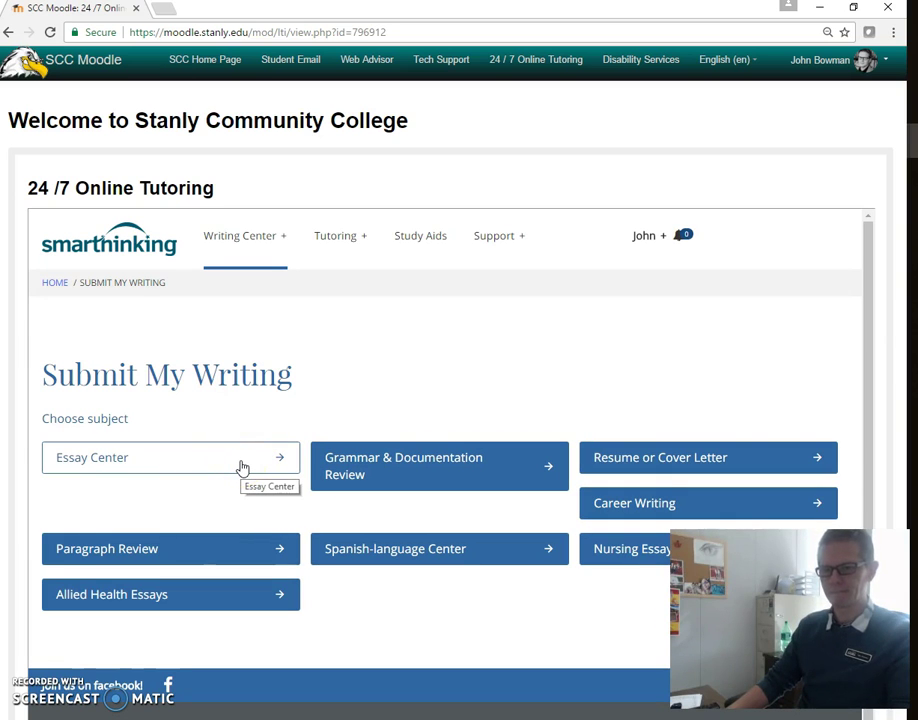
Step: Choose Essay Center as the subject to open the writing submission form
{"action": "left_click", "coordinate": [242, 465]}
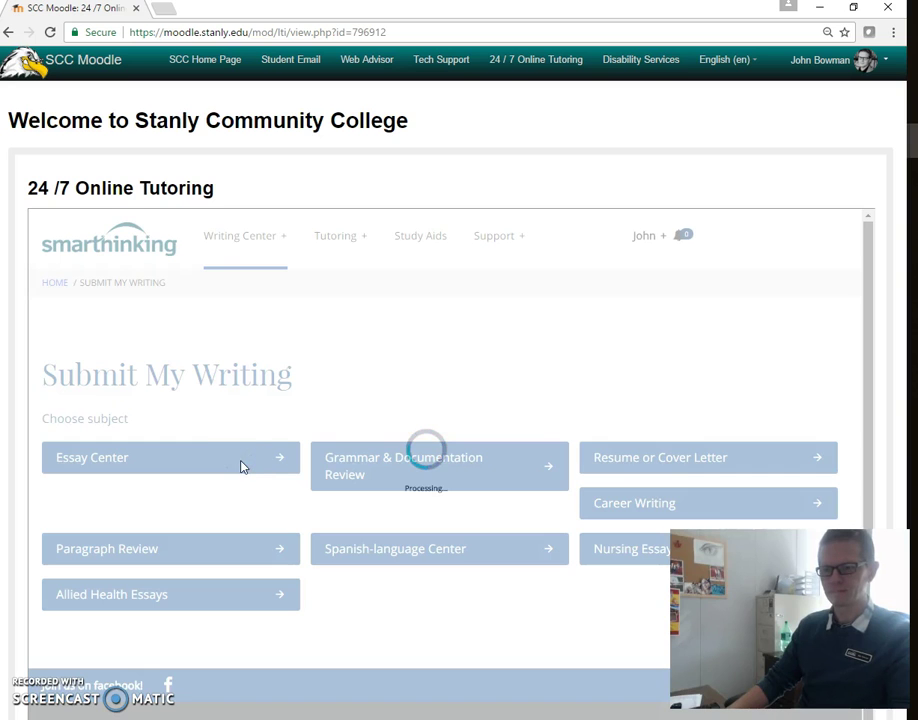
{"action": "left_click", "coordinate": [256, 462]}
{"action": "left_click", "coordinate": [284, 446]}
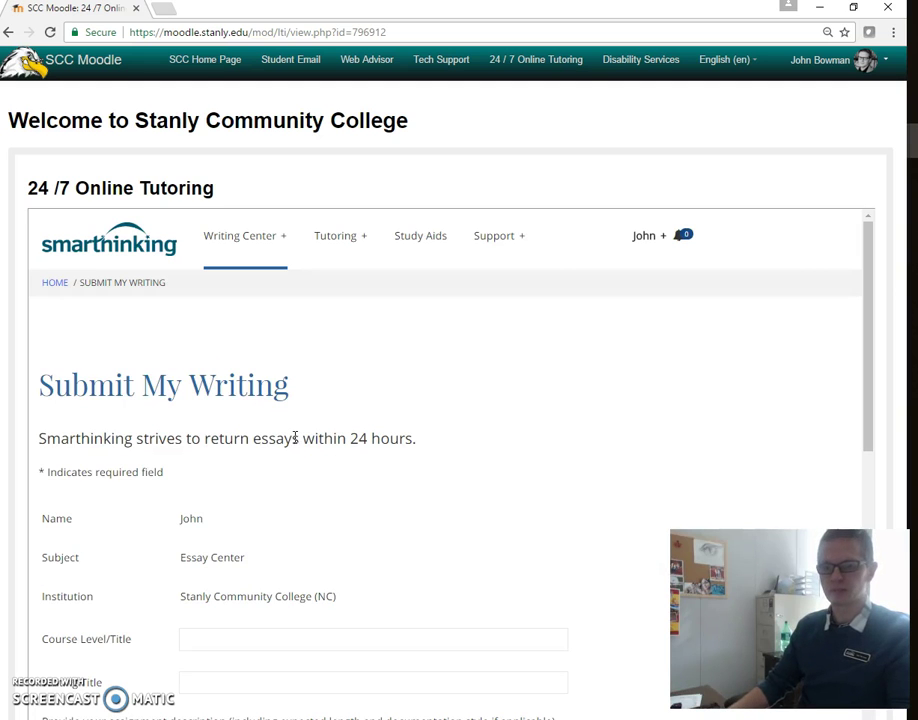
{"action": "left_click", "coordinate": [310, 437]}
{"action": "scroll", "coordinate": [310, 440], "scroll_direction": "down", "scroll_amount": 3}
Step: Go through Course Level/Title, Writing Title and the assignment description box, highlighting the prompt's instructions
{"action": "left_click", "coordinate": [272, 412]}
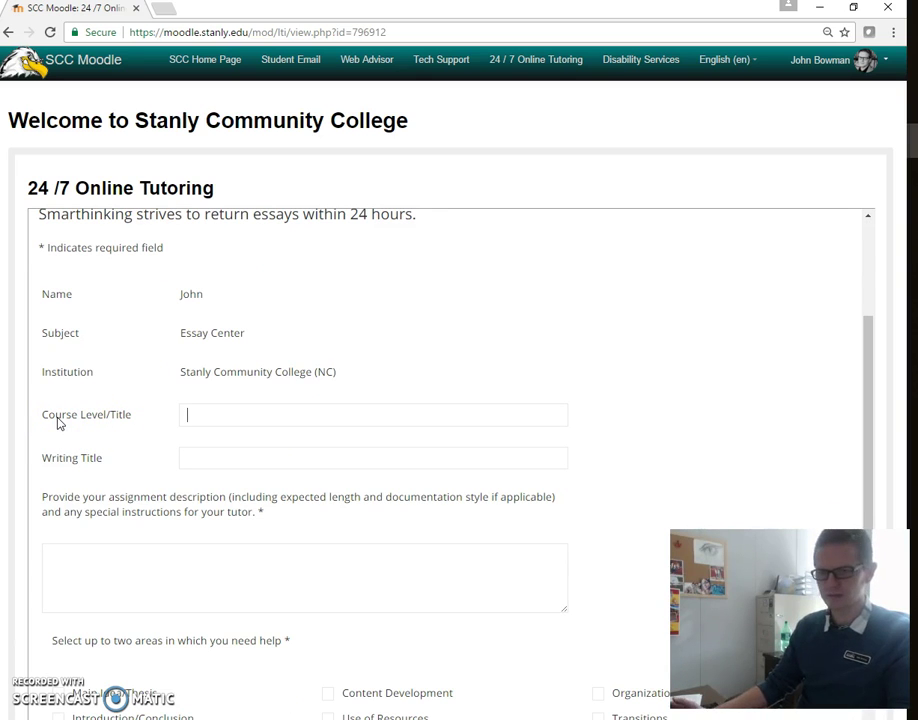
{"action": "left_click", "coordinate": [213, 464]}
{"action": "left_click", "coordinate": [131, 563]}
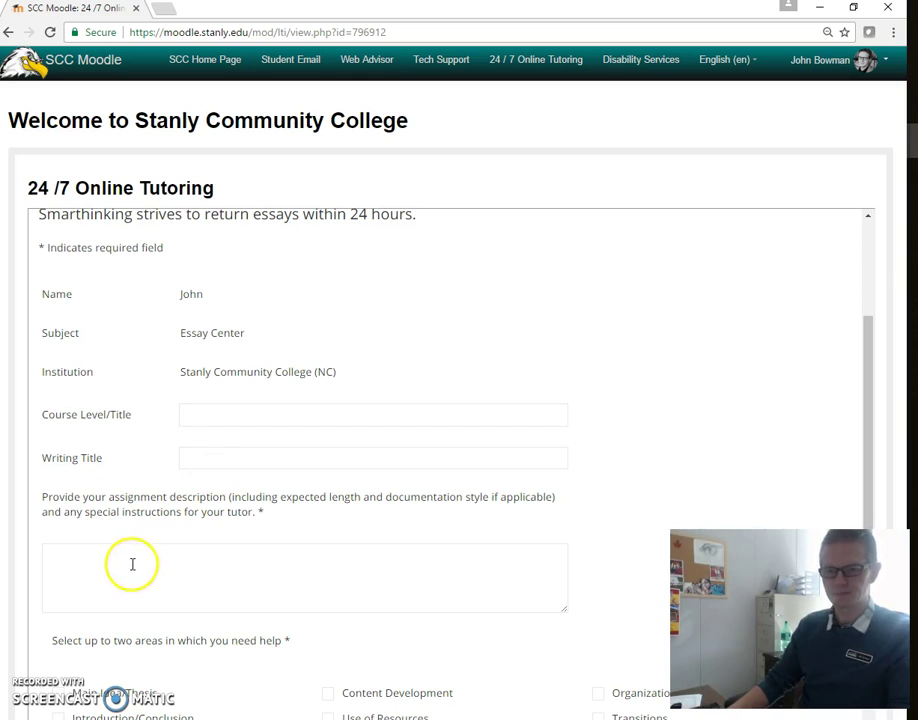
{"action": "left_click_drag", "start_coordinate": [43, 497], "coordinate": [285, 515]}
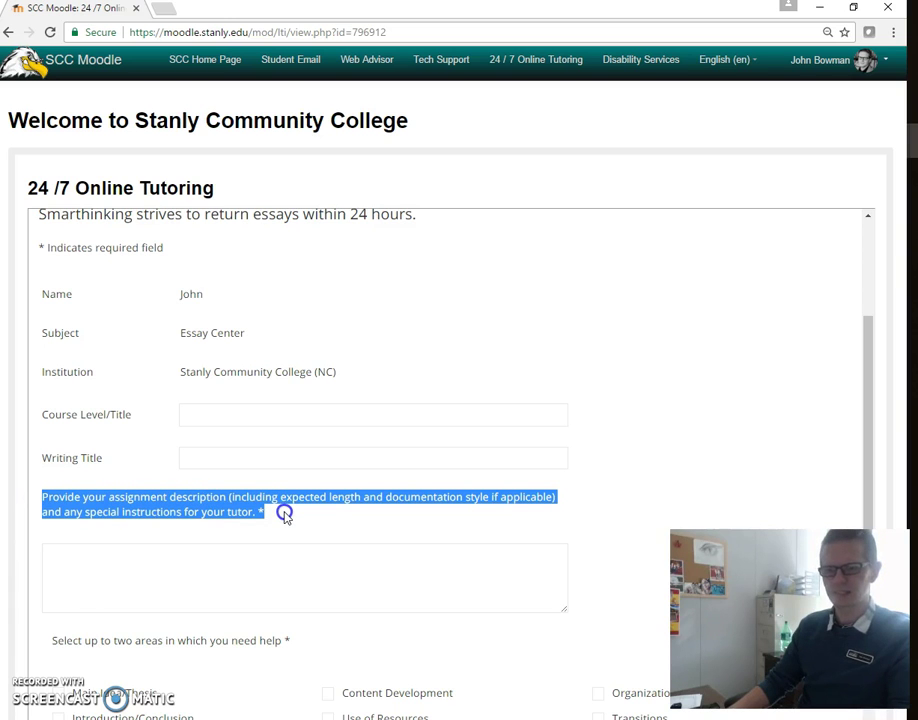
{"action": "left_click", "coordinate": [205, 577]}
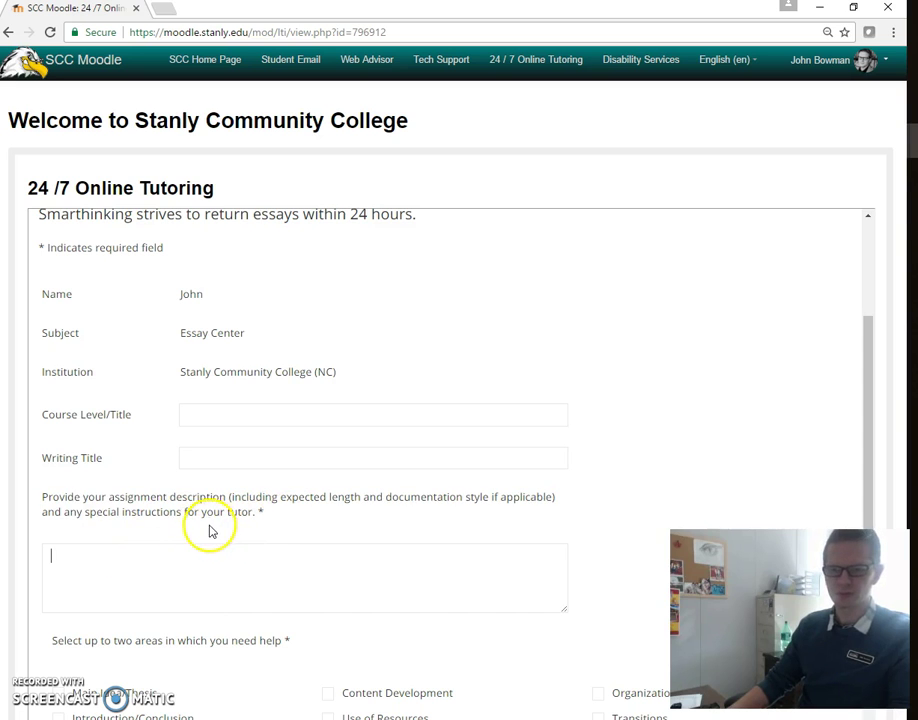
{"action": "left_click", "coordinate": [150, 566]}
{"action": "scroll", "coordinate": [230, 535], "scroll_direction": "down", "scroll_amount": 3}
{"action": "scroll", "coordinate": [247, 524], "scroll_direction": "up", "scroll_amount": 2}
{"action": "left_click", "coordinate": [214, 437]}
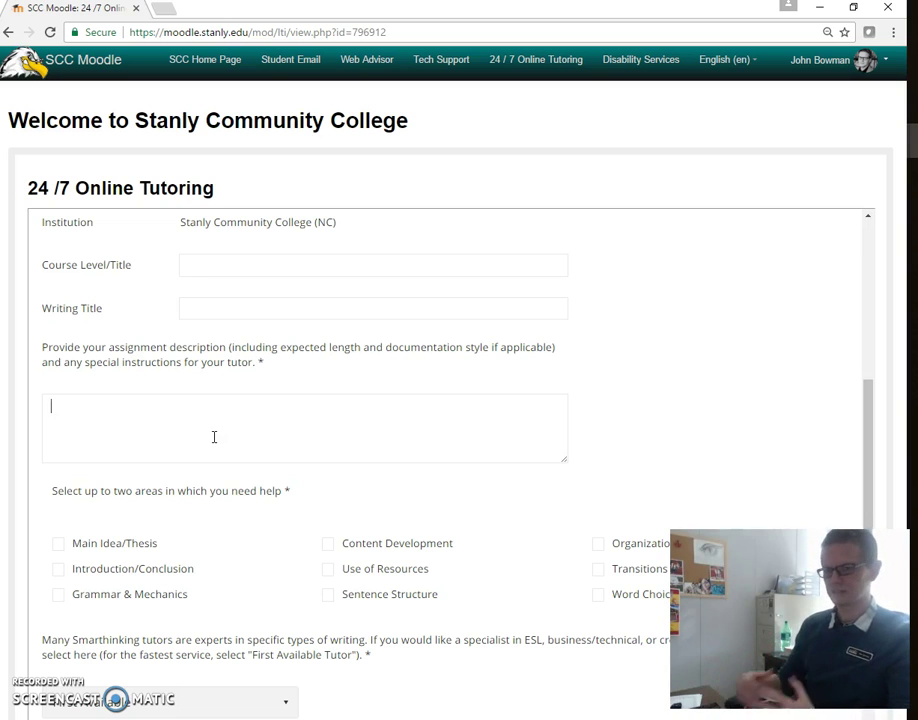
{"action": "left_click", "coordinate": [244, 447]}
{"action": "left_click_drag", "start_coordinate": [268, 366], "coordinate": [70, 362]}
Step: Tick Use of Resources among the help-area checkboxes, after first trying Grammar & Mechanics
{"action": "scroll", "coordinate": [133, 503], "scroll_direction": "down", "scroll_amount": 1}
{"action": "scroll", "coordinate": [133, 503], "scroll_direction": "down", "scroll_amount": 2}
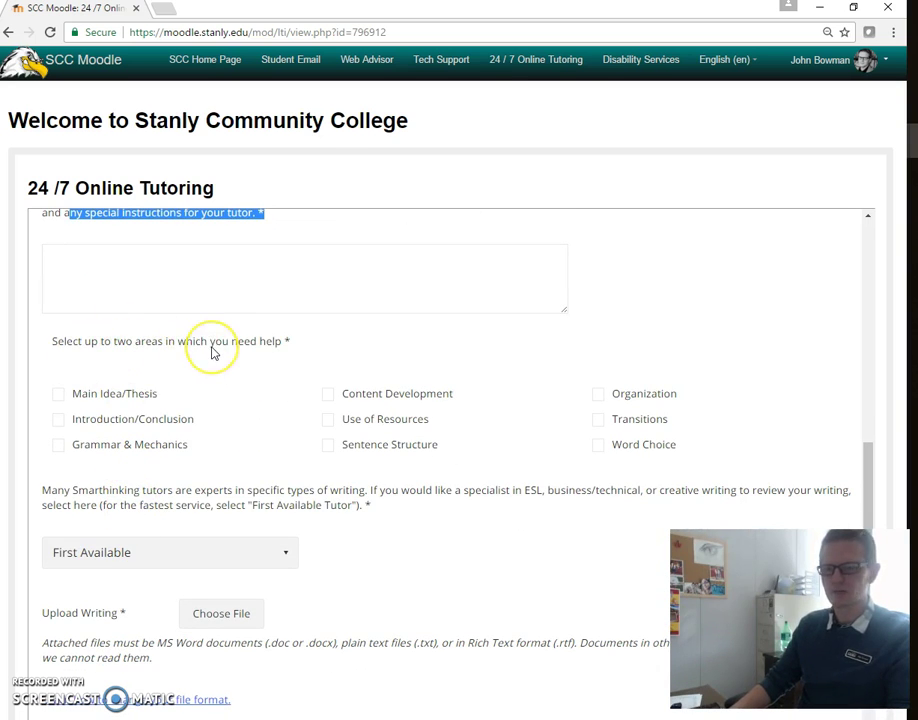
{"action": "left_click", "coordinate": [60, 447]}
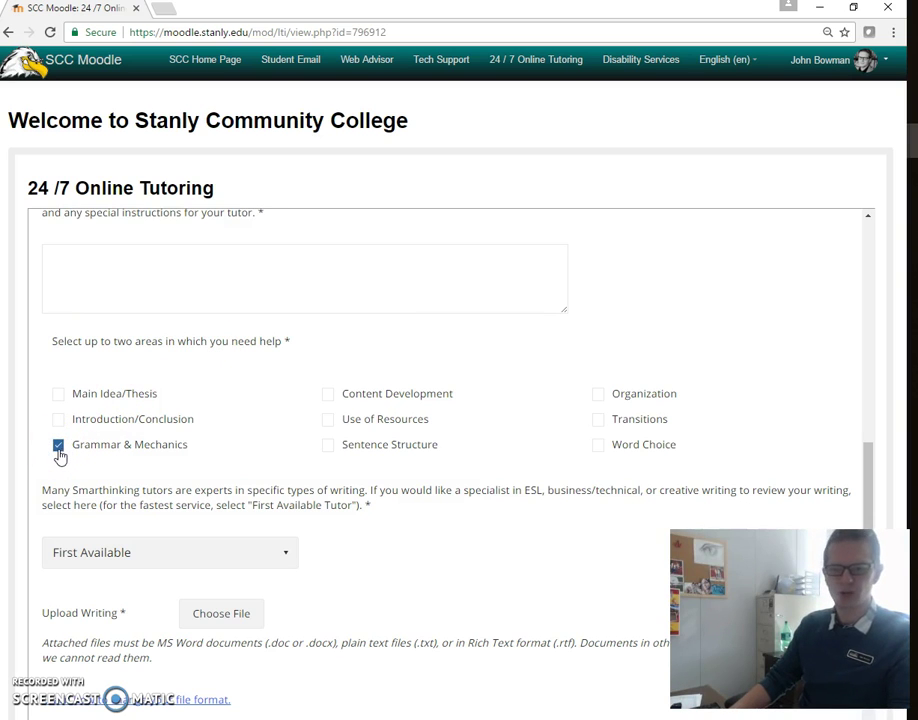
{"action": "left_click", "coordinate": [324, 424]}
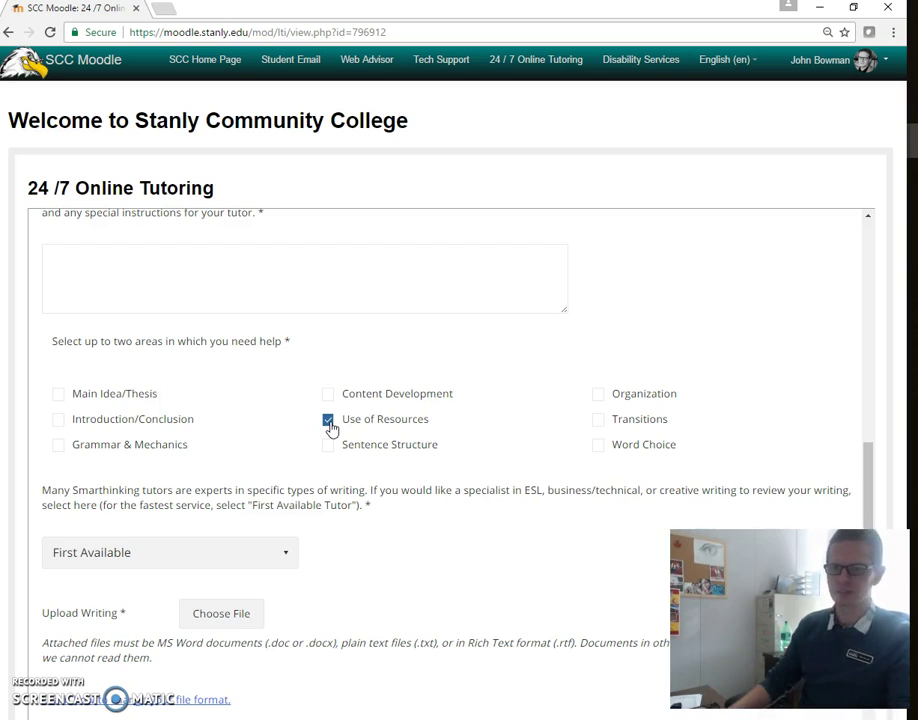
{"action": "scroll", "coordinate": [330, 445], "scroll_direction": "down", "scroll_amount": 3}
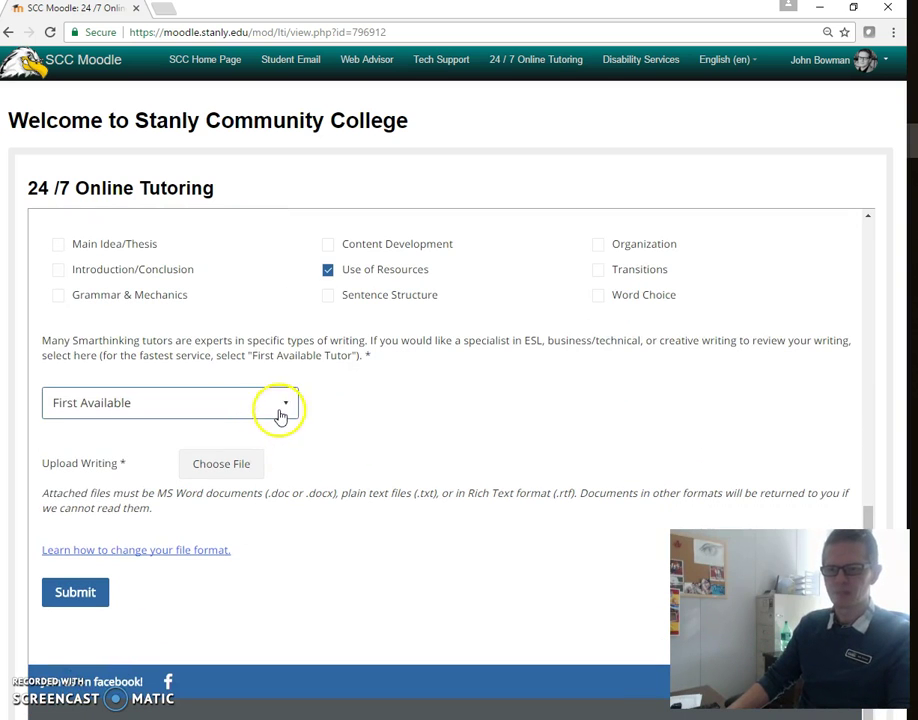
{"action": "left_click", "coordinate": [279, 410]}
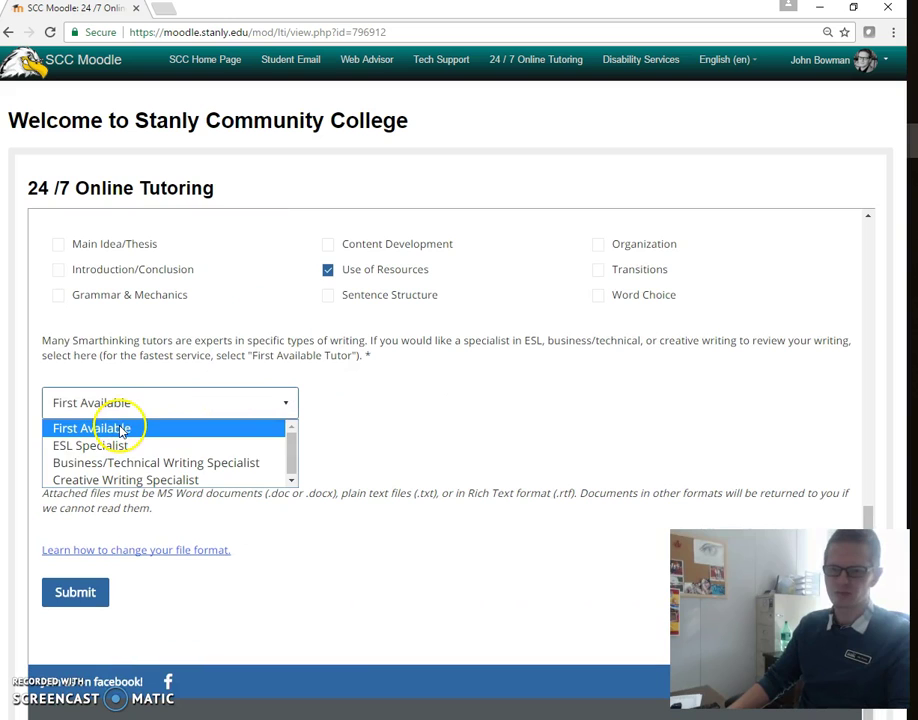
{"action": "left_click", "coordinate": [118, 480]}
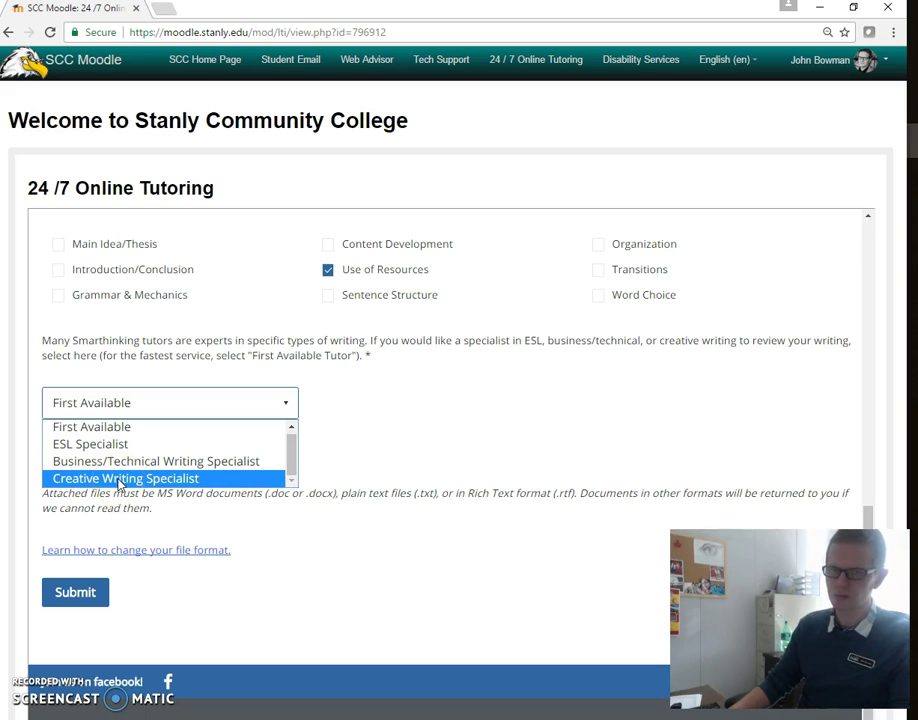
{"action": "left_click", "coordinate": [103, 450]}
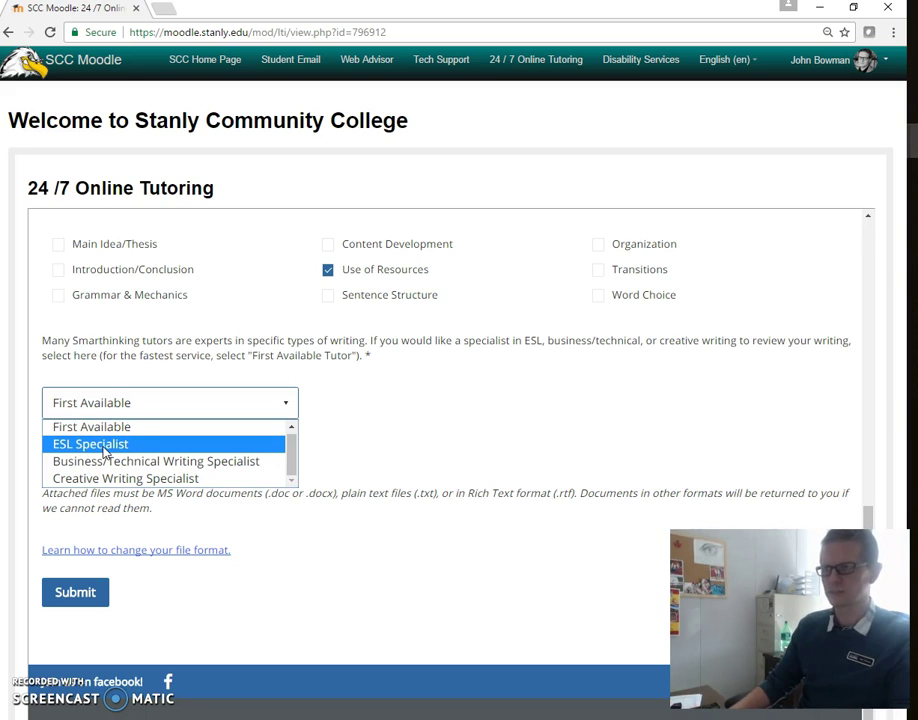
{"action": "left_click", "coordinate": [115, 452]}
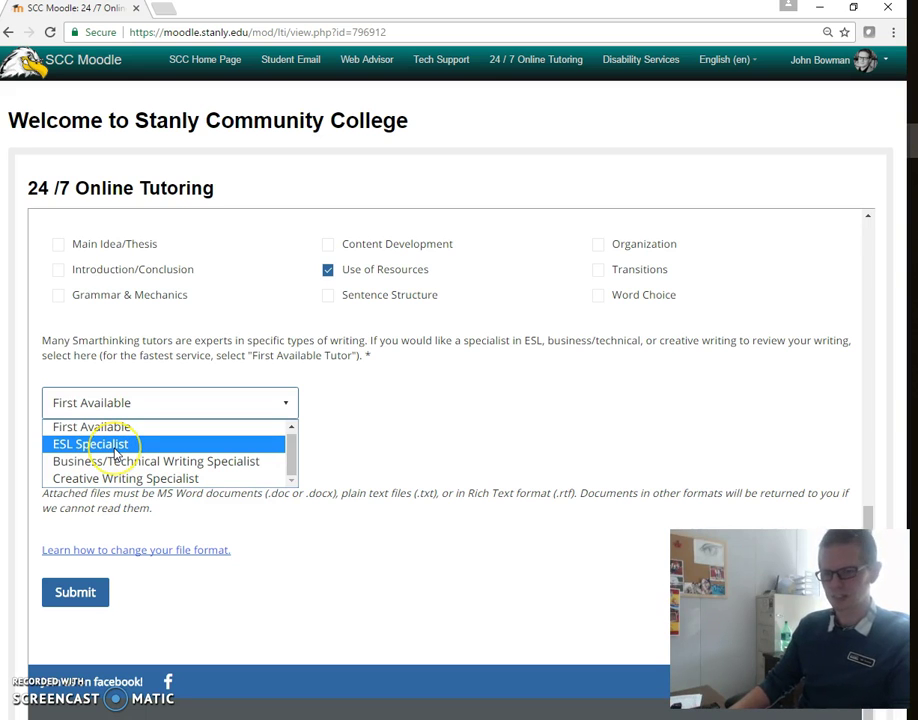
{"action": "left_click", "coordinate": [118, 428]}
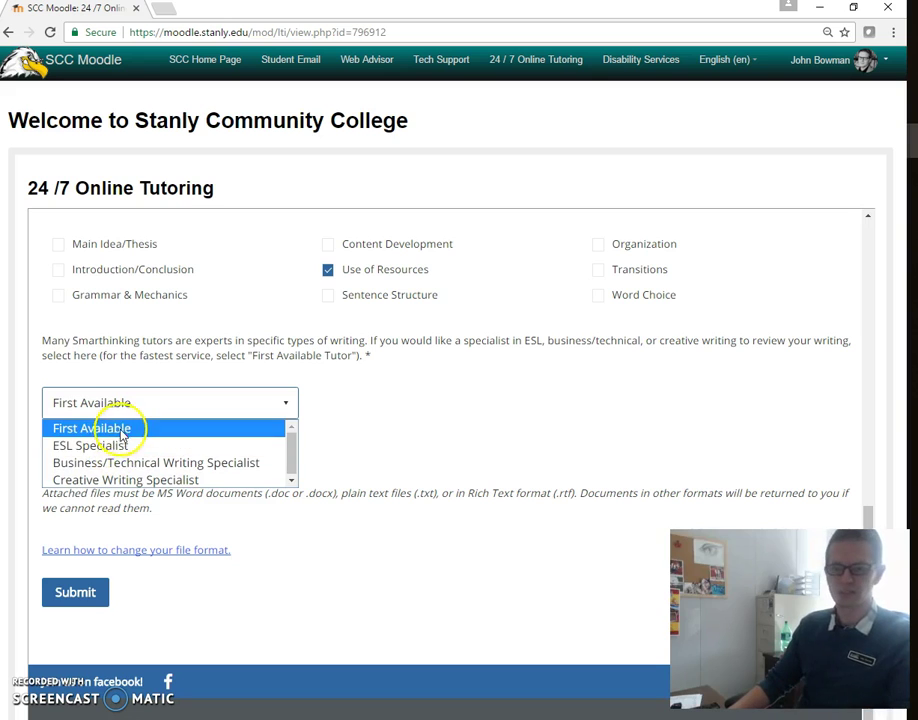
{"action": "scroll", "coordinate": [455, 424], "scroll_direction": "down", "scroll_amount": 1}
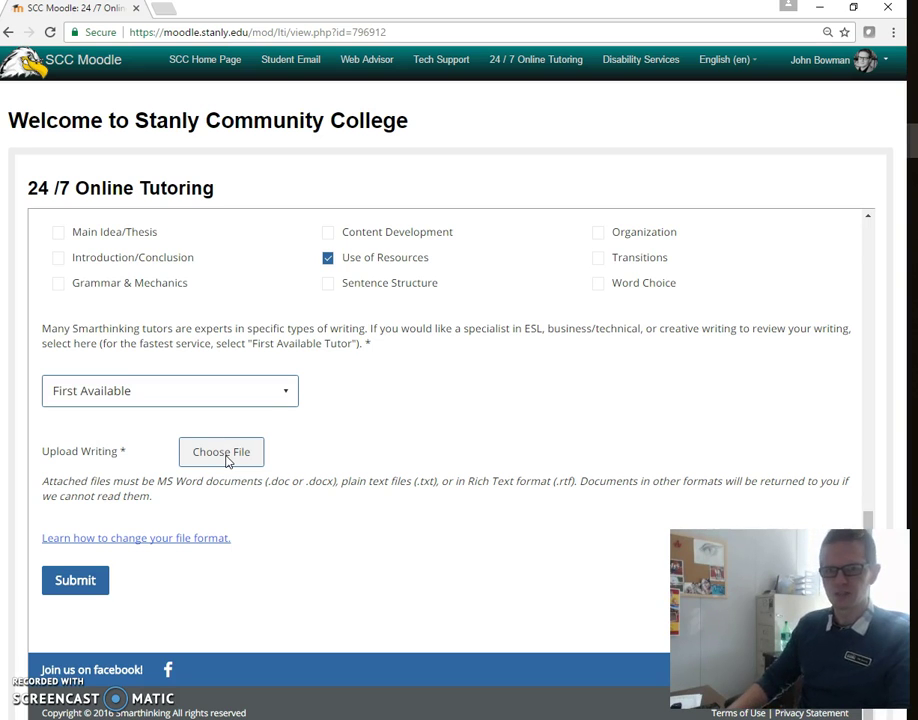
Step: Submit the form with no file attached, unchecking Use of Resources between attempts
{"action": "left_click", "coordinate": [100, 583]}
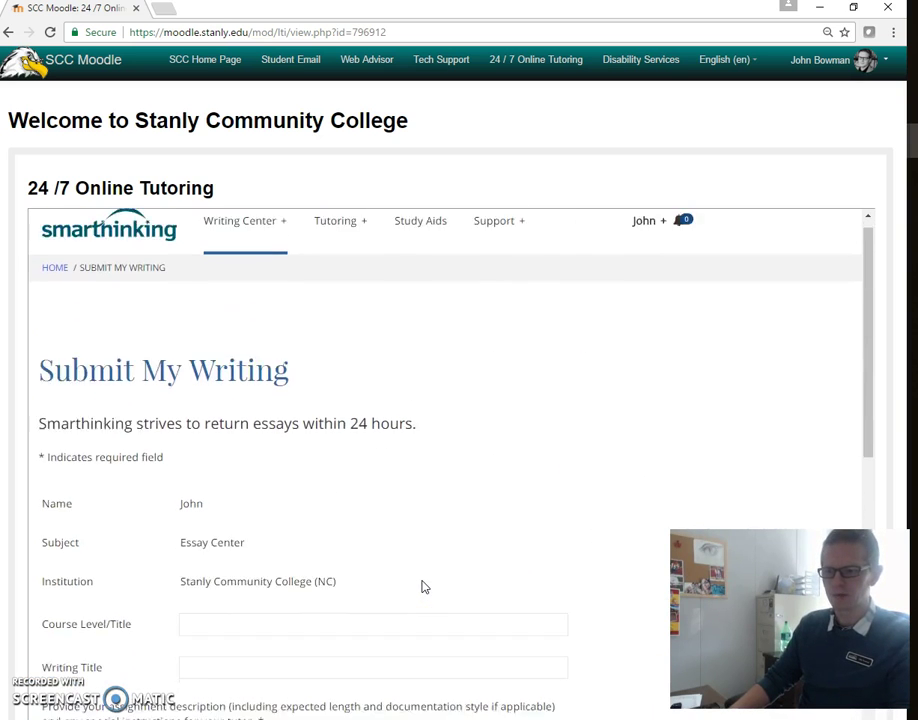
{"action": "scroll", "coordinate": [422, 586], "scroll_direction": "down", "scroll_amount": 4}
{"action": "left_click", "coordinate": [328, 572]}
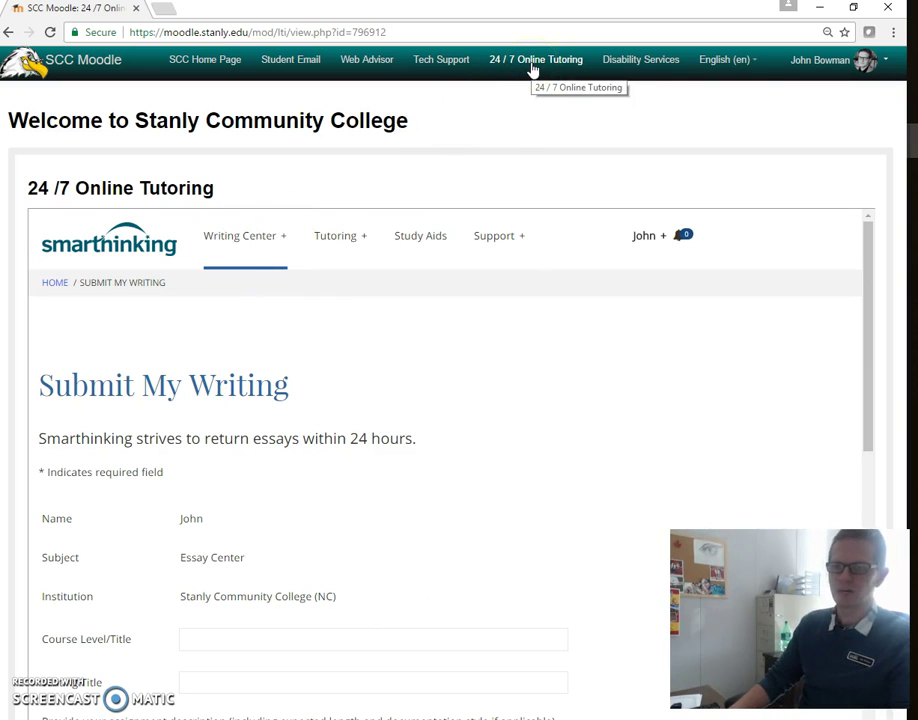
{"action": "scroll", "coordinate": [404, 303], "scroll_direction": "down", "scroll_amount": 10}
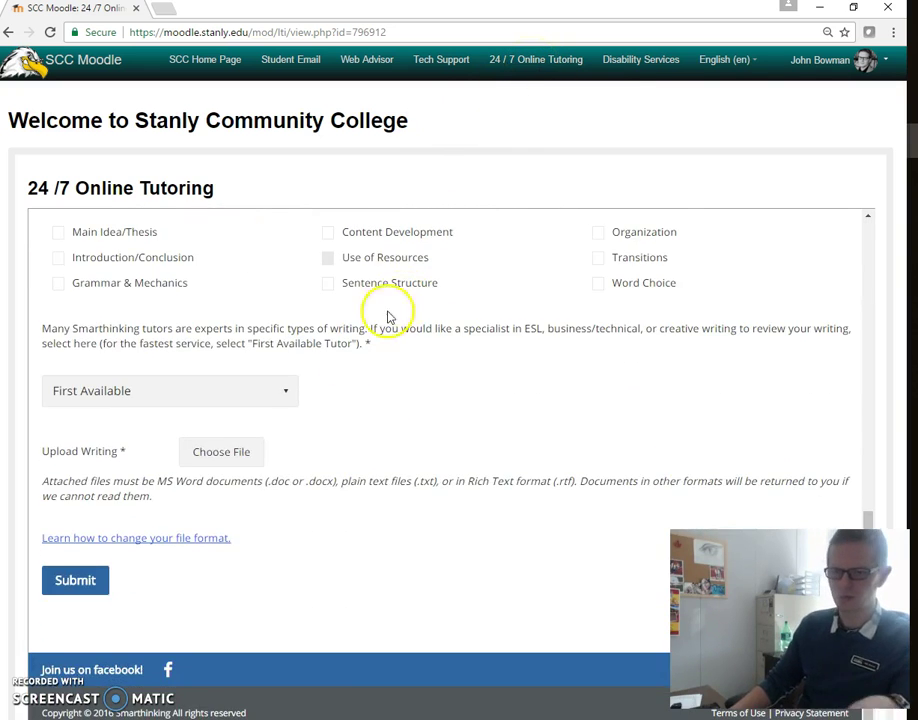
{"action": "left_click", "coordinate": [80, 584]}
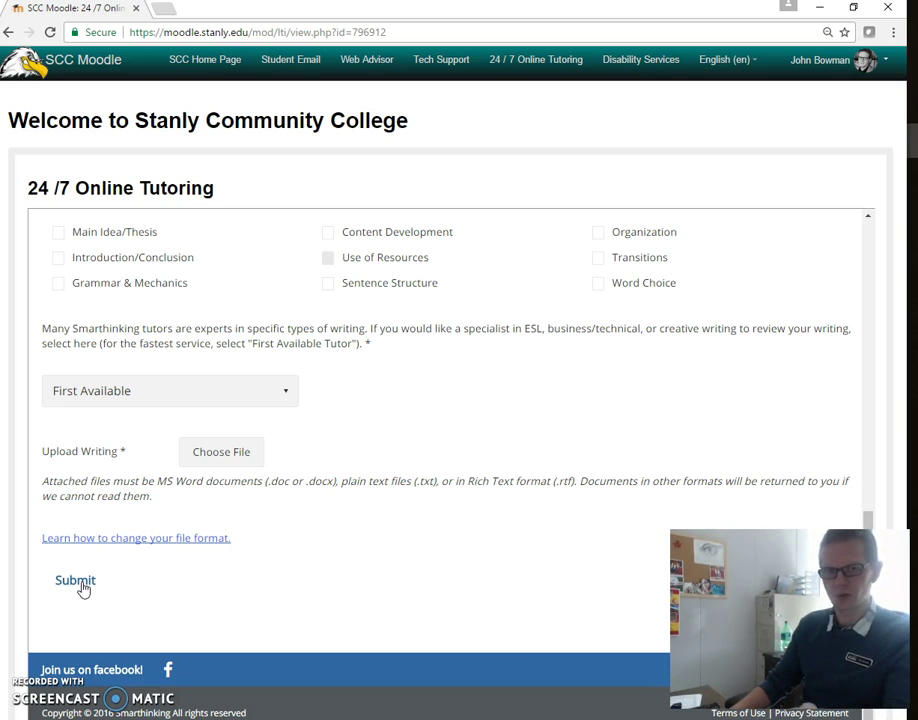
{"action": "left_click", "coordinate": [88, 587]}
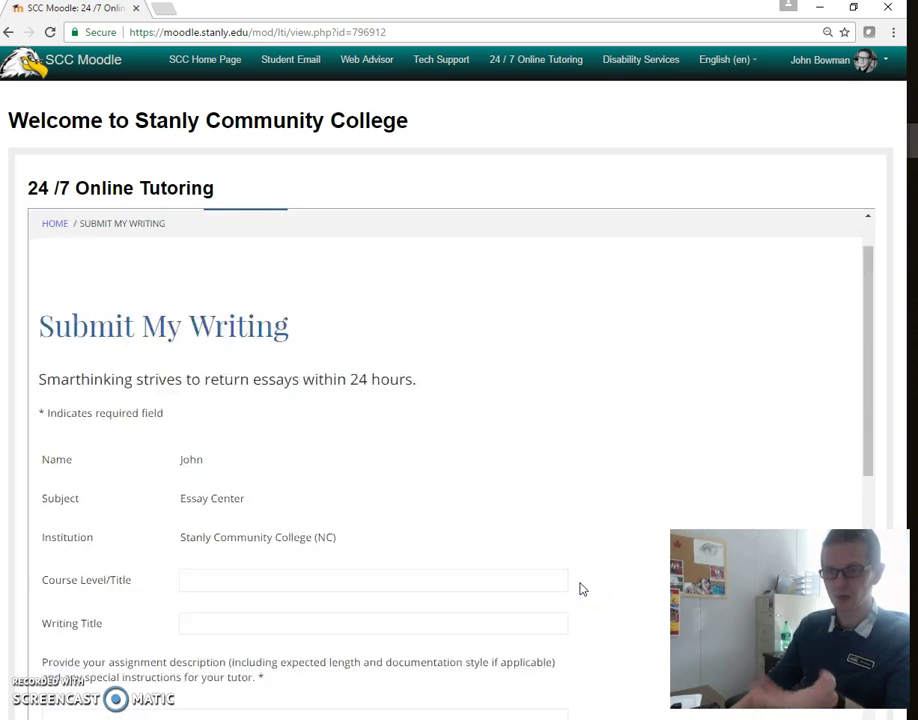
Step: Return to the tutoring welcome page and choose Review My Sessions and Submissions
{"action": "left_click", "coordinate": [551, 60]}
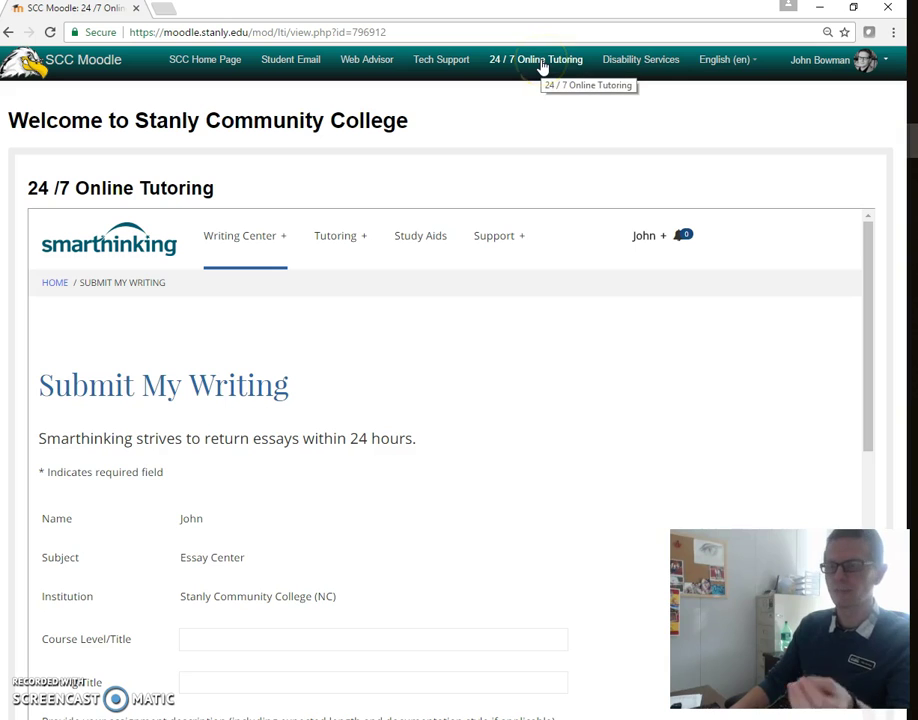
{"action": "left_click", "coordinate": [541, 66]}
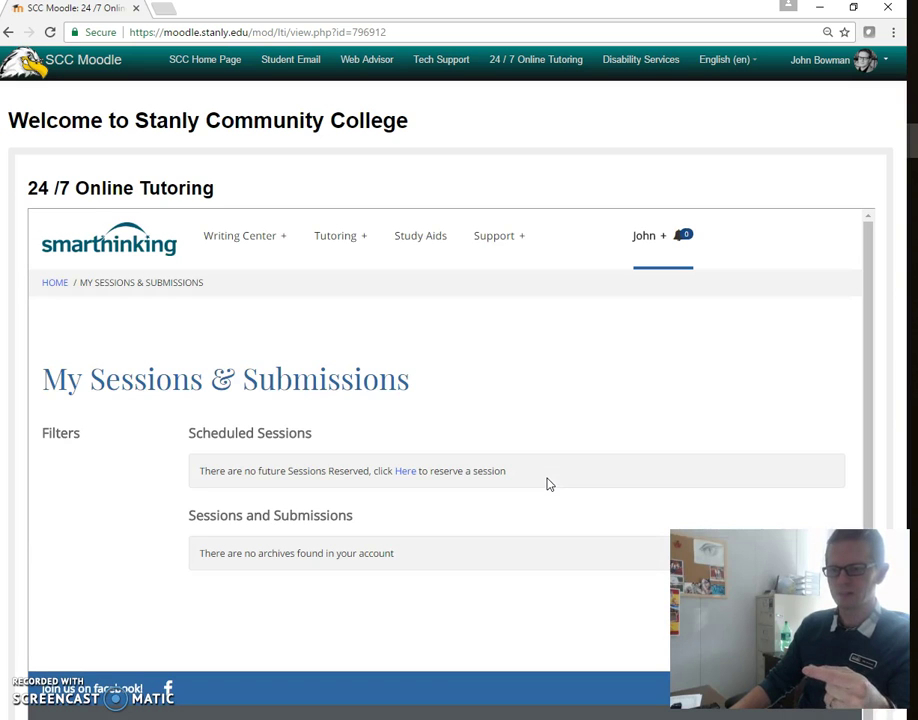
{"action": "left_click", "coordinate": [548, 474]}
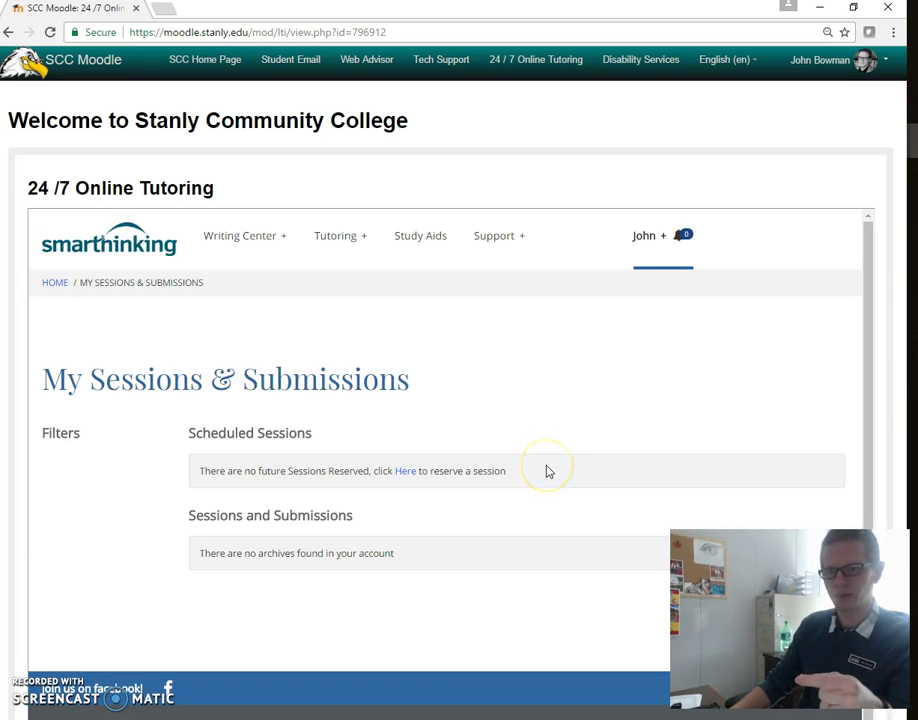
{"action": "left_click", "coordinate": [547, 466]}
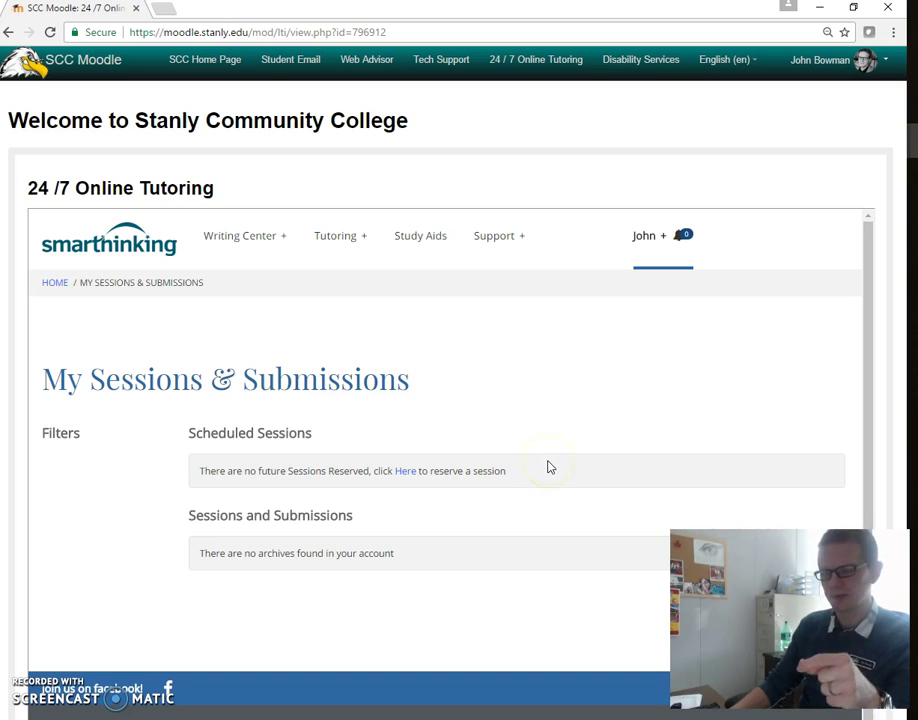